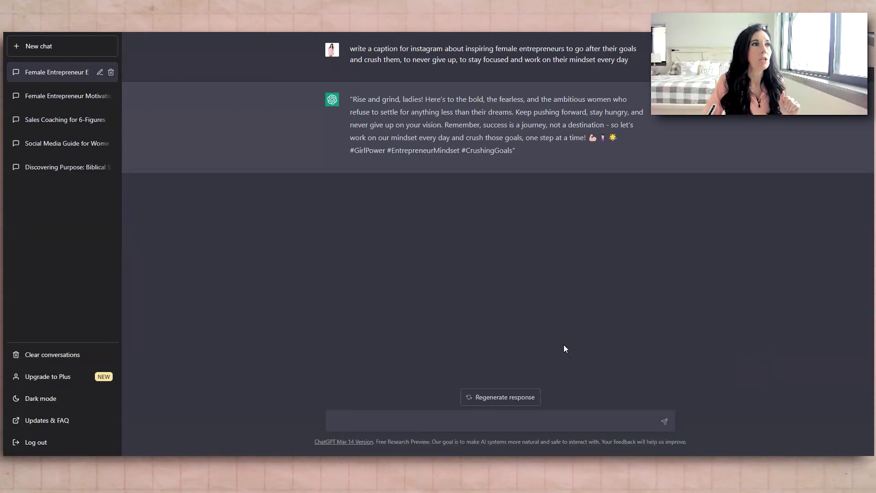
Step: Highlight the full caption prompt about inspiring female entrepreneurs to crush their goals
drag(352, 50, 629, 60)
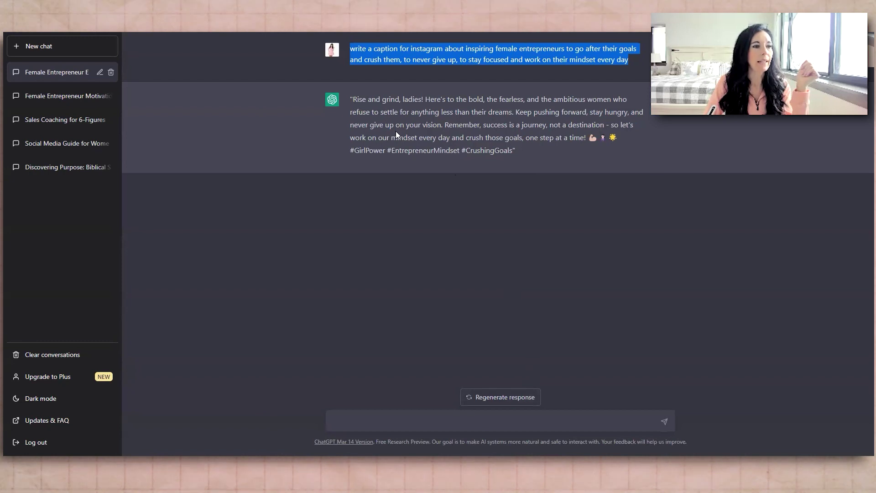
Step: Regenerate the ChatGPT reply to replace the 'Rise and grind, ladies!' caption with a new one
click(361, 97)
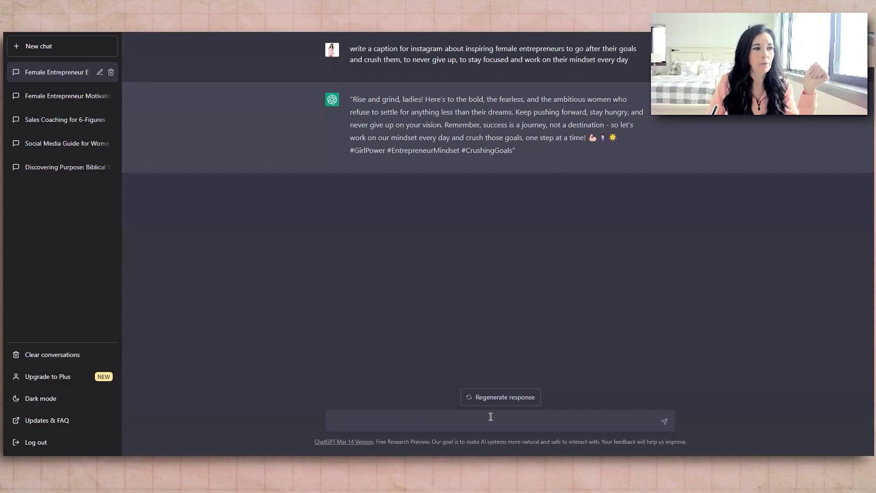
click(500, 398)
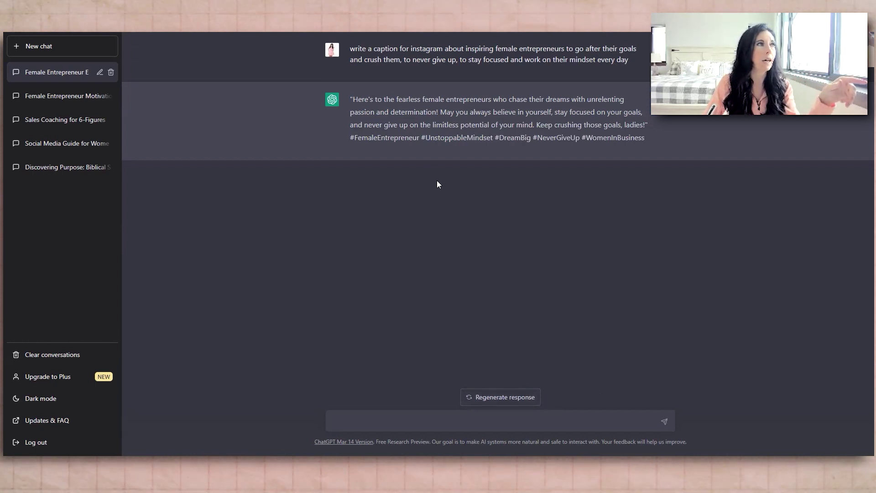
Step: Select the regenerated 'Here's to the fearless female entrepreneurs…' caption to copy it
mouse_move(355, 99)
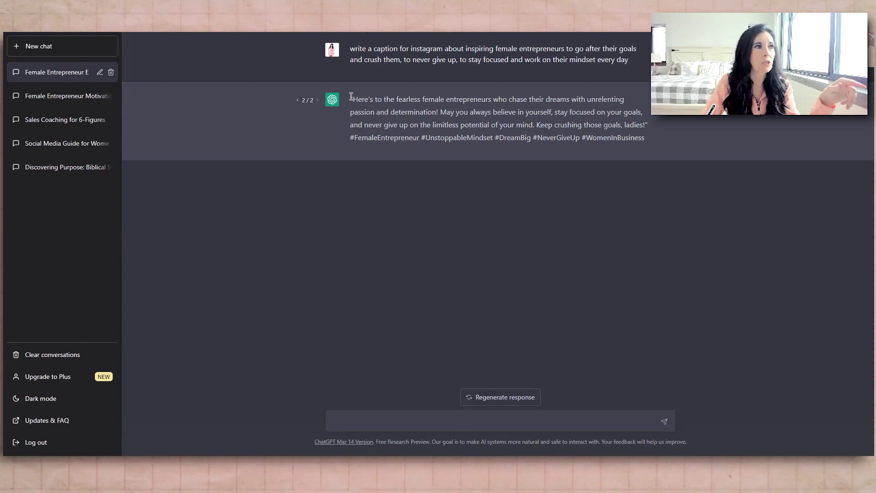
drag(349, 99, 651, 157)
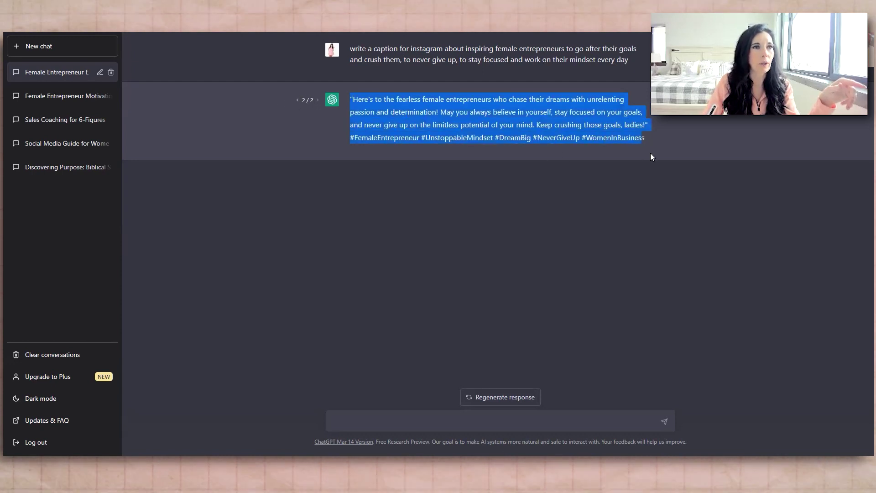
click(548, 206)
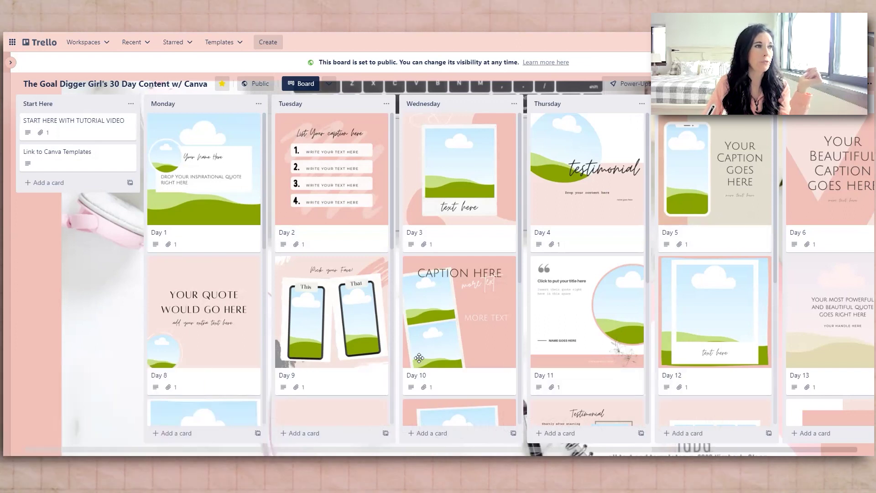
Step: Open the Day 1 card on the Trello board to reach its 1080×1080 Canva quote template
click(208, 237)
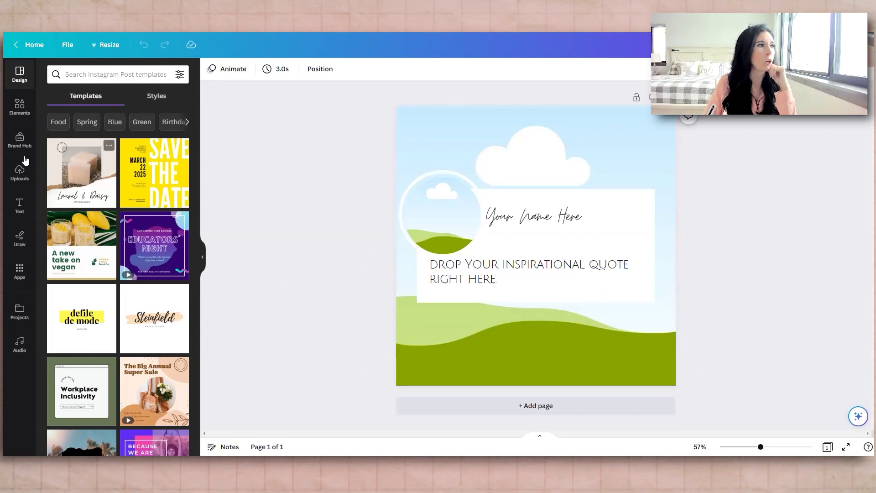
Step: From Uploads, place the seated pink-outfit photo as the background and preview a photo in the small circle
click(19, 172)
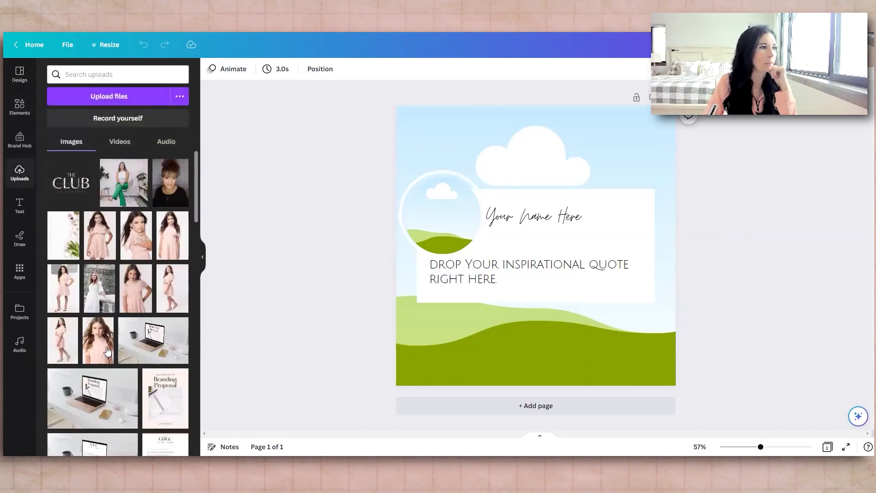
scroll(120, 334, down, 3)
scroll(120, 335, down, 2)
drag(175, 294, 422, 130)
click(442, 221)
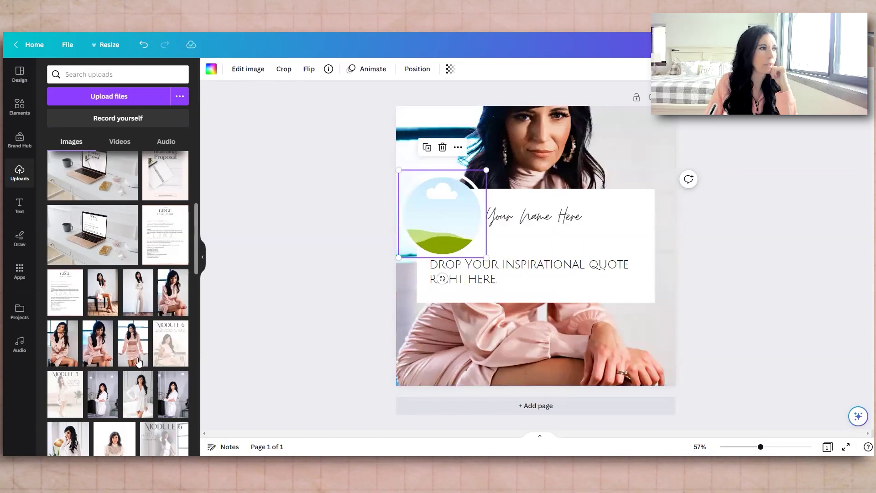
drag(133, 280, 300, 215)
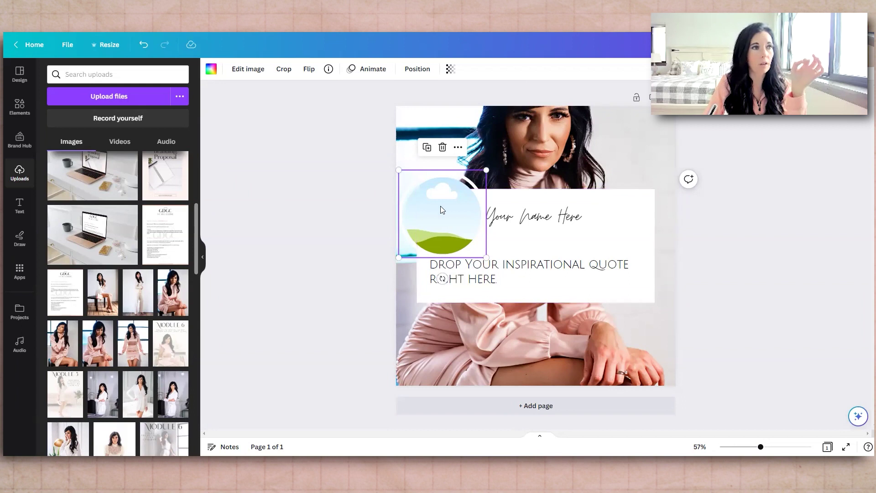
click(114, 74)
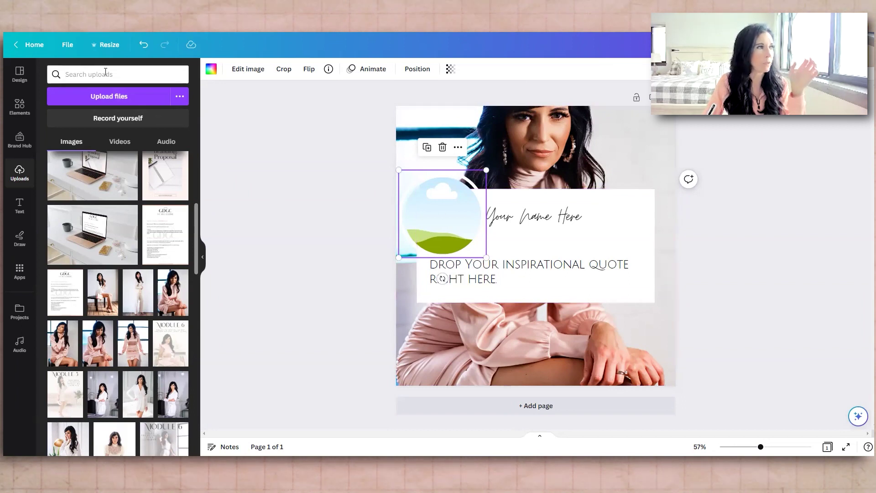
Step: Add a large circle frame from an Elements search for 'circle frame' and fill it with the pink-outfit photo
click(18, 106)
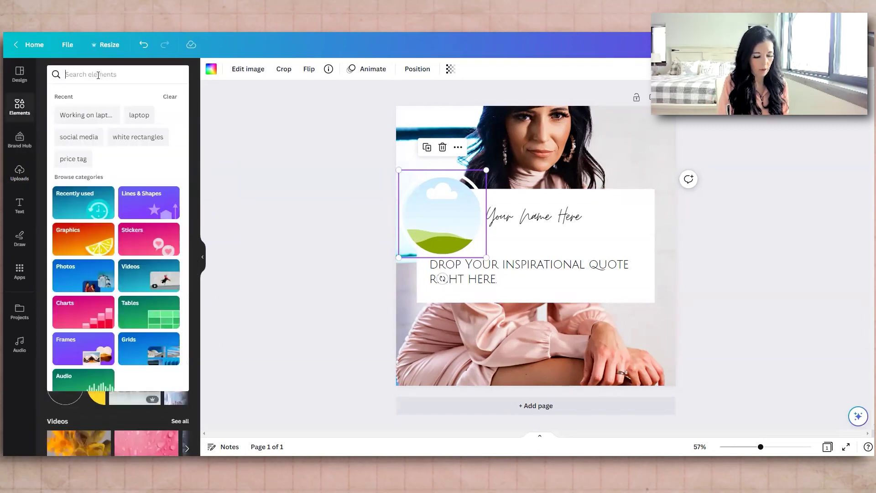
text(circle frame)
key(Return)
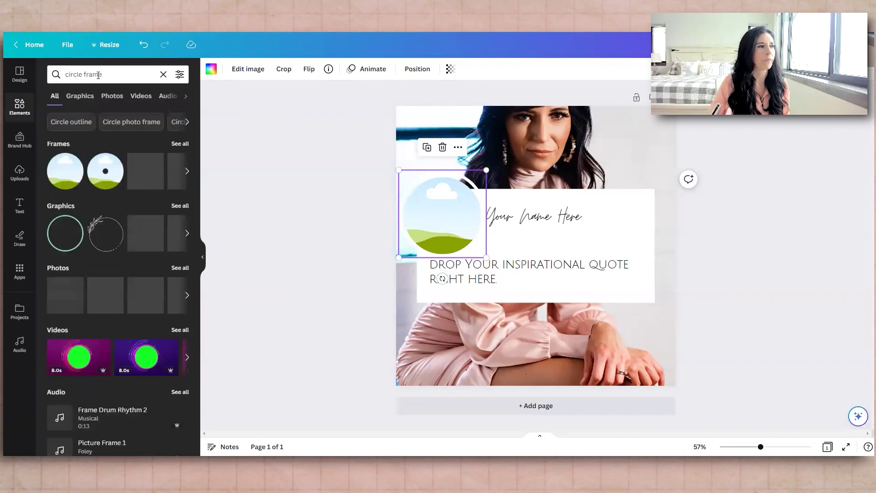
click(64, 176)
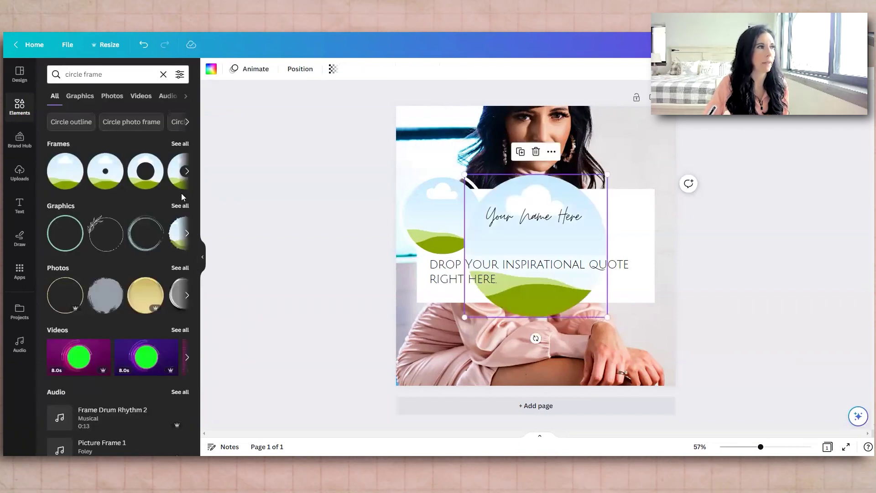
click(19, 172)
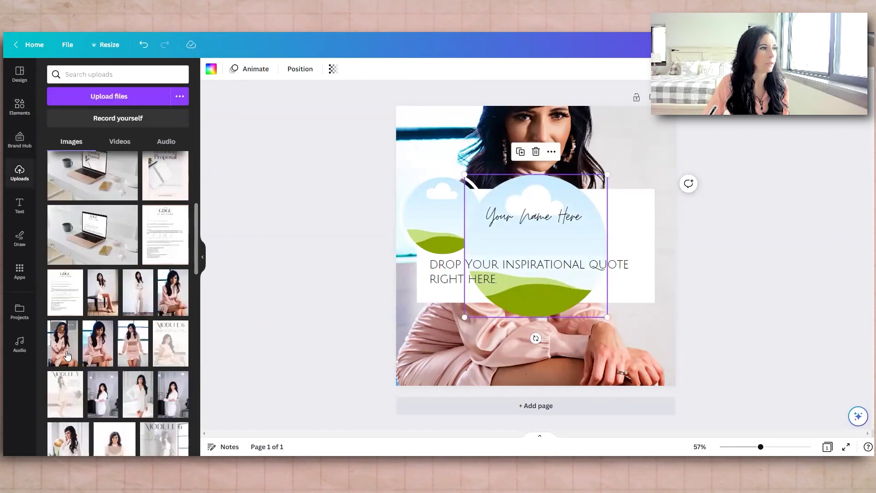
drag(76, 349, 505, 239)
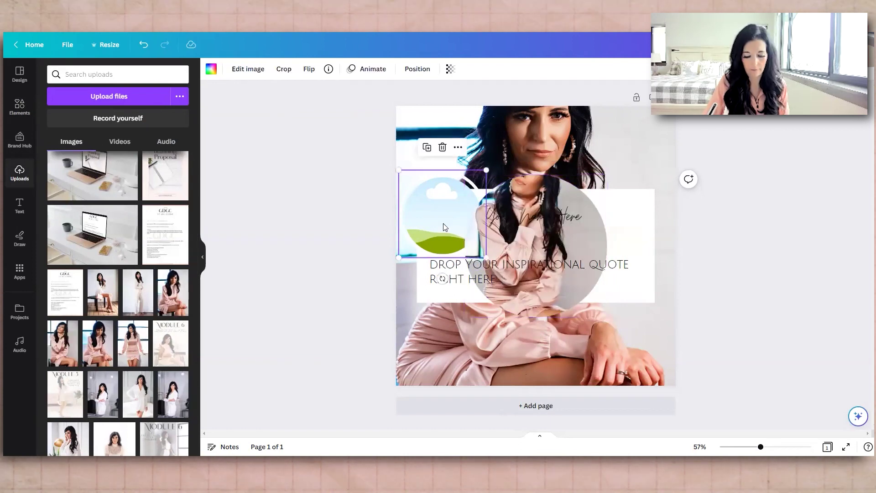
Step: Delete the old small circle frame, then shrink, crop and place the photo circle beside the name
click(445, 223)
key(Delete)
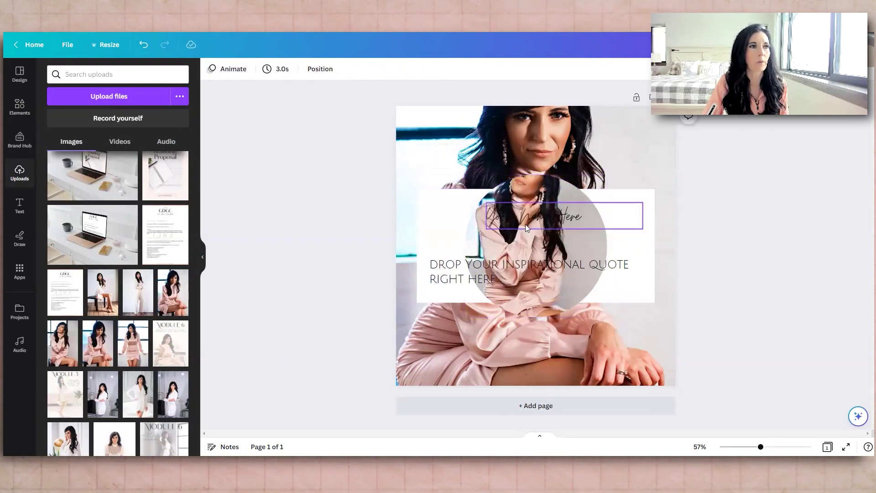
drag(524, 253, 437, 231)
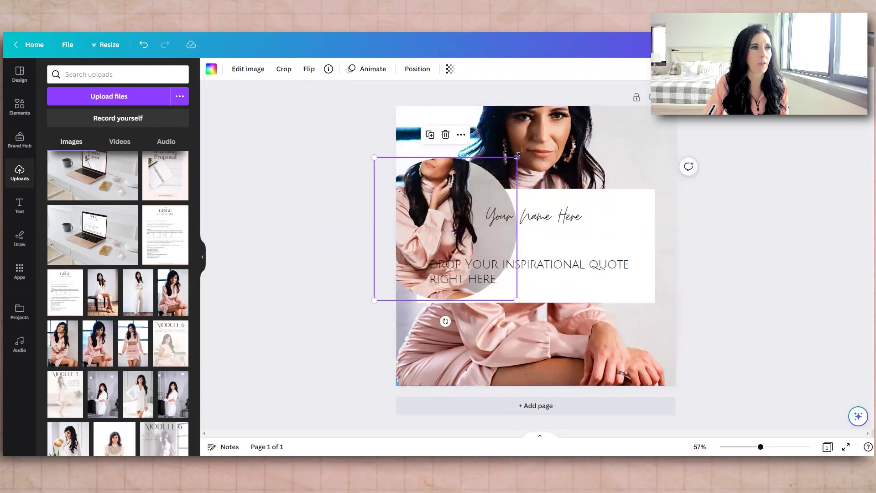
drag(517, 156, 464, 207)
drag(410, 240, 430, 220)
double_click(434, 201)
click(324, 229)
drag(398, 171, 405, 179)
drag(440, 214, 435, 208)
click(583, 152)
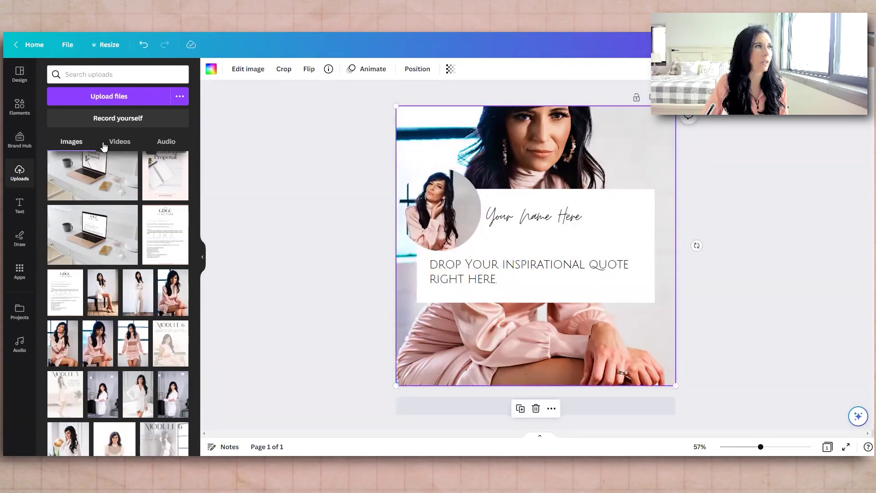
Step: Replace the background with a desk-and-keyboard photo from a 'girl boss workspace' photo search
click(21, 111)
click(149, 75)
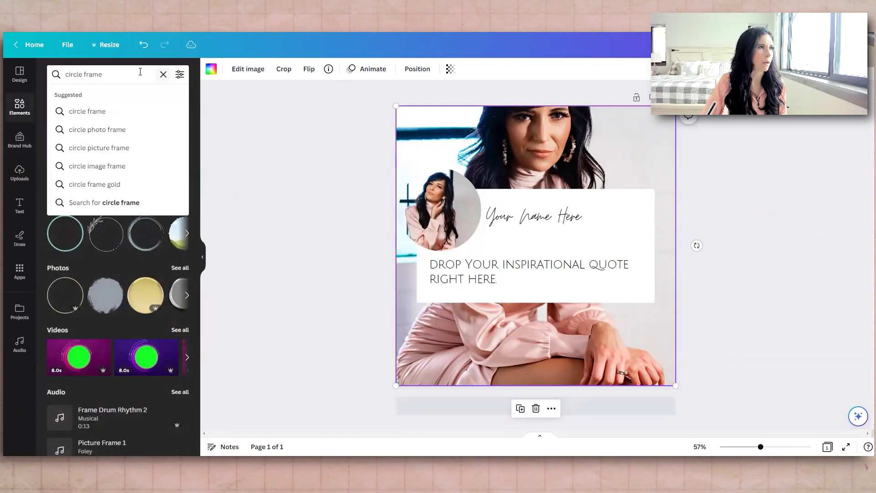
click(163, 73)
text(girl bos)
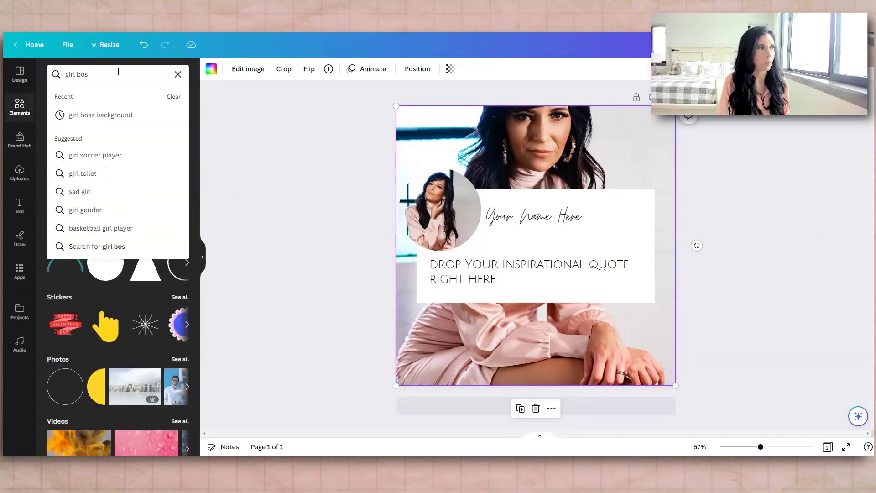
text(s workspace)
key(Return)
click(80, 96)
click(111, 96)
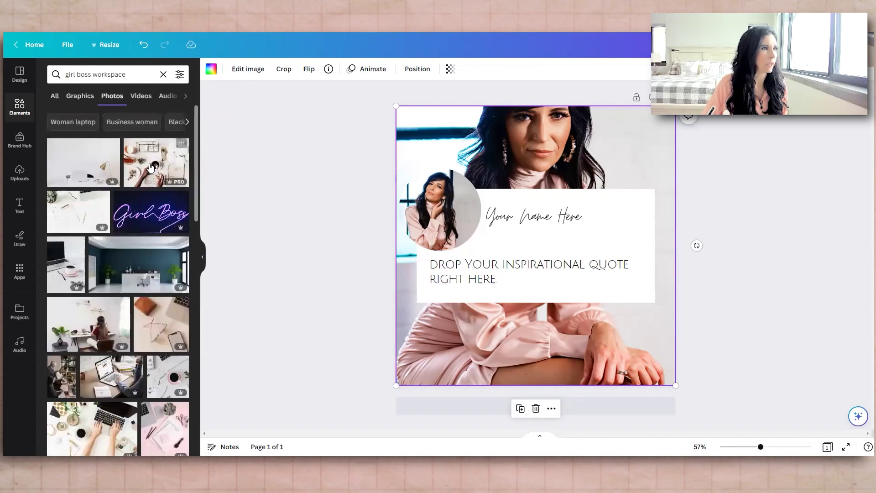
drag(150, 167, 415, 127)
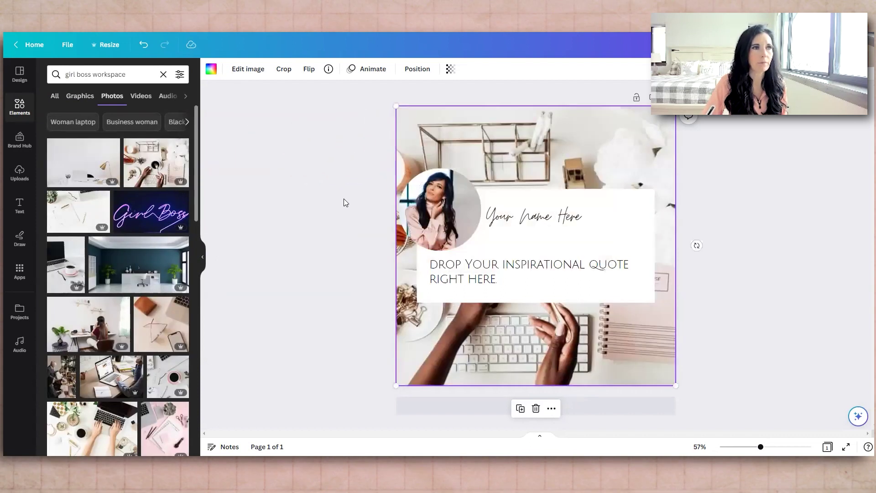
click(579, 217)
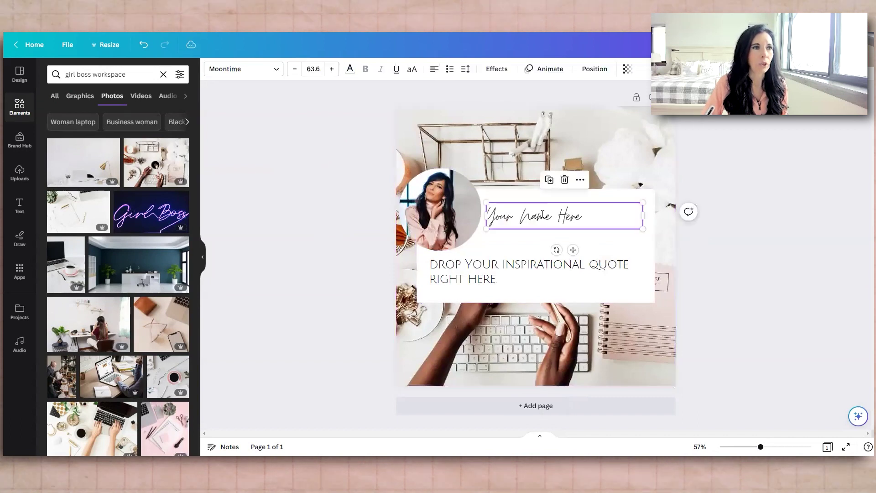
click(579, 216)
text(@The)
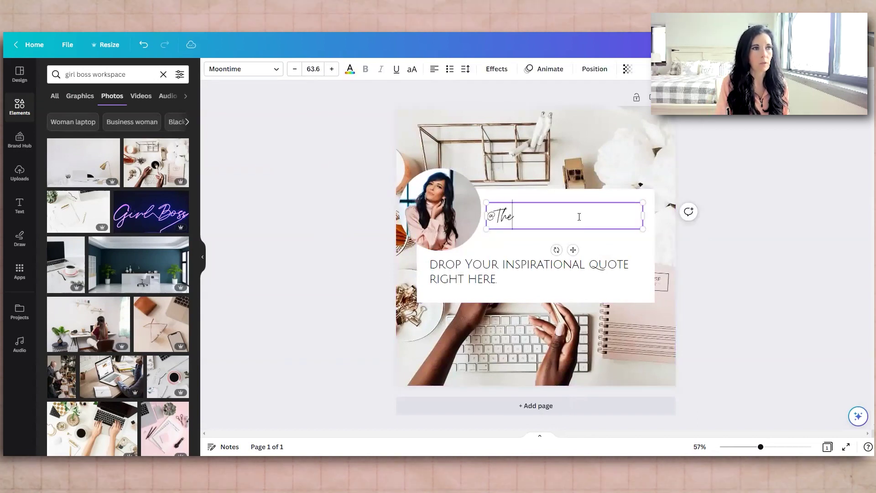
text(GoalDiggerGirl)
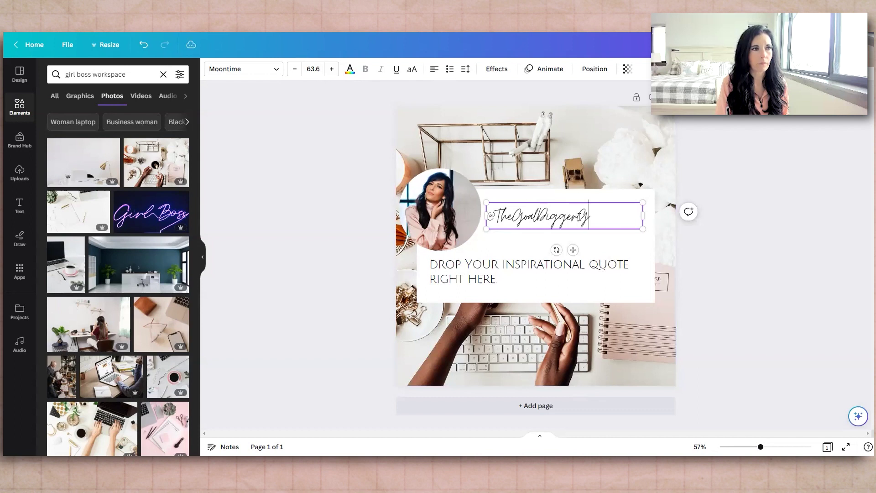
Step: Select the placeholder quote text and type 'DON'T EVER GIVE UP ON YOUR DREAMS.' over it
click(523, 283)
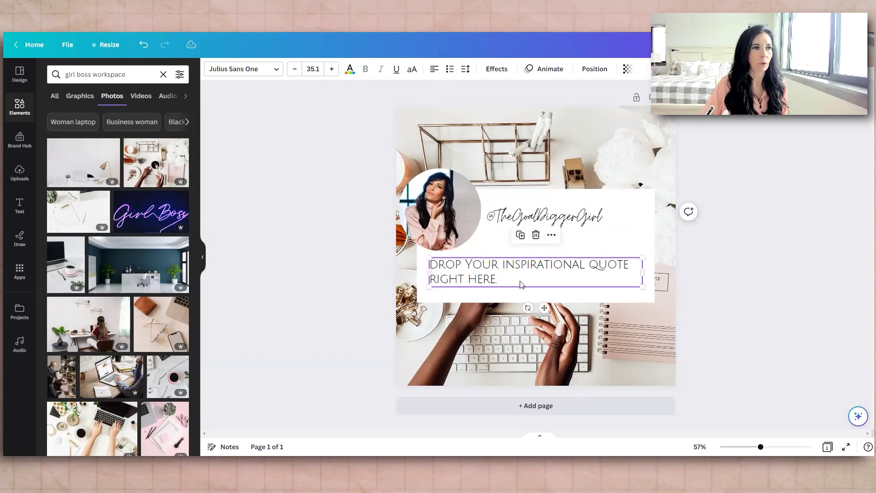
right_click(518, 278)
click(497, 280)
drag(497, 279, 432, 269)
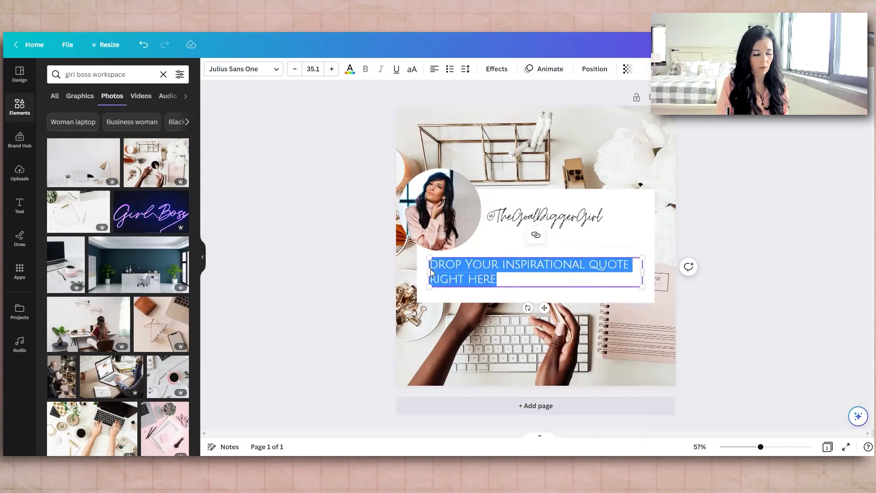
text(DON'T EVER GIVE UP )
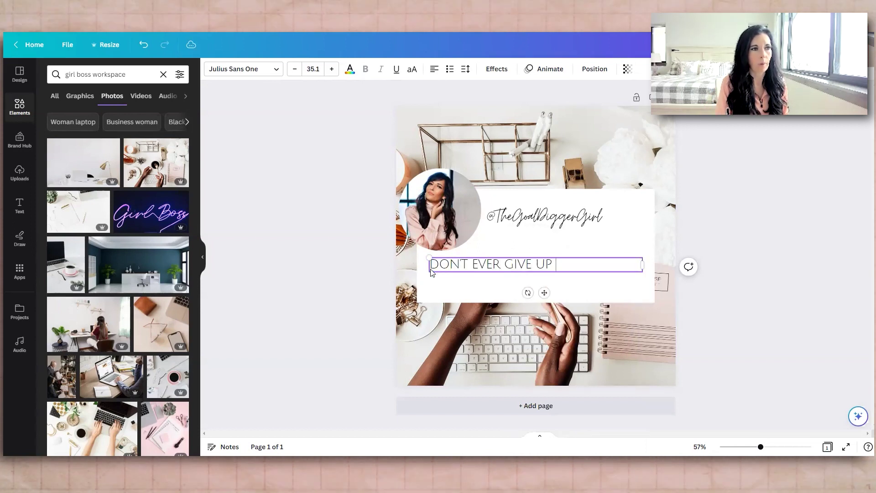
text(ON YOUR DREAMS)
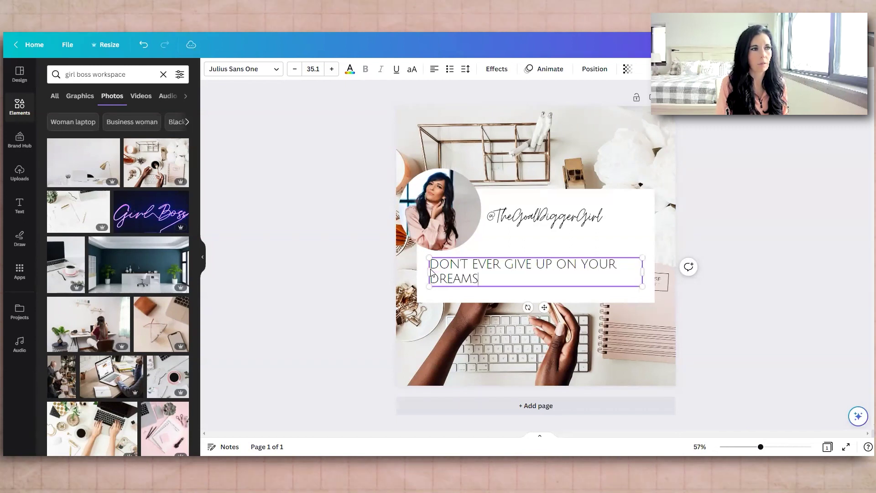
text(.)
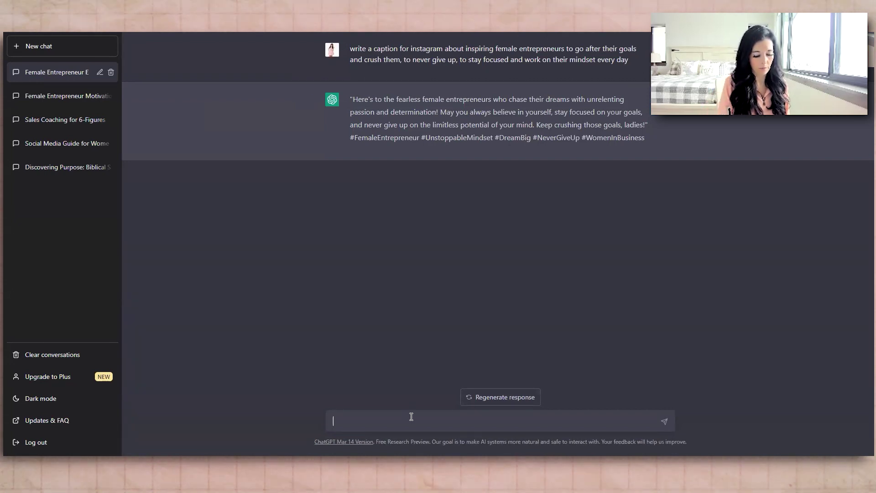
Step: Ask ChatGPT 'give me a short quote about chasing your dreams' and select the quote it returns
click(411, 417)
text(writ)
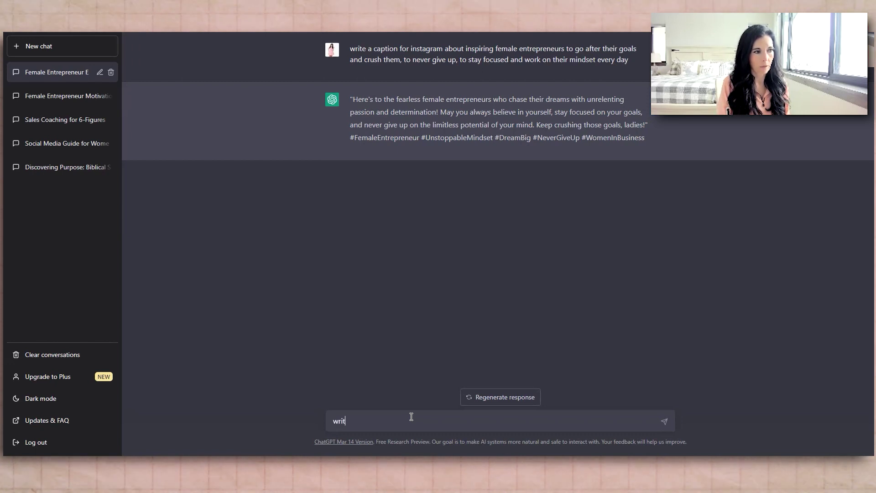
key(BackSpace)
key(BackSpace)
key(BackSpace)
text(give me a short quote ab)
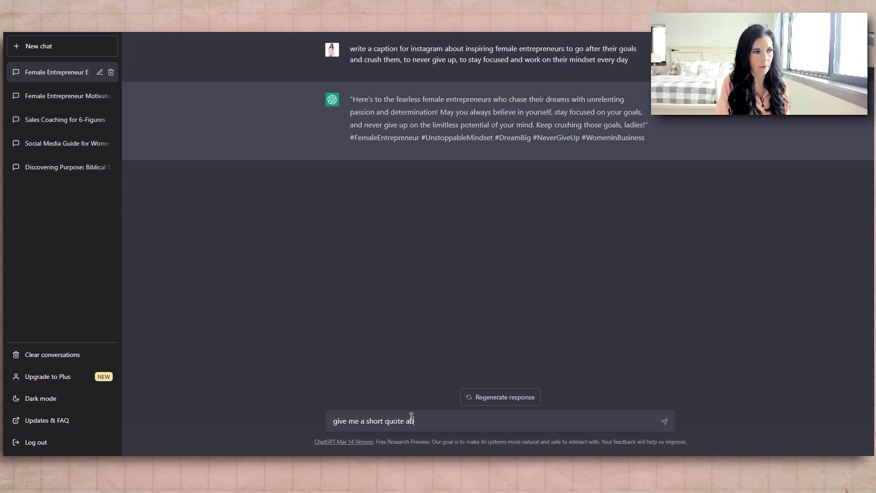
text(out chasing your dreams)
key(Return)
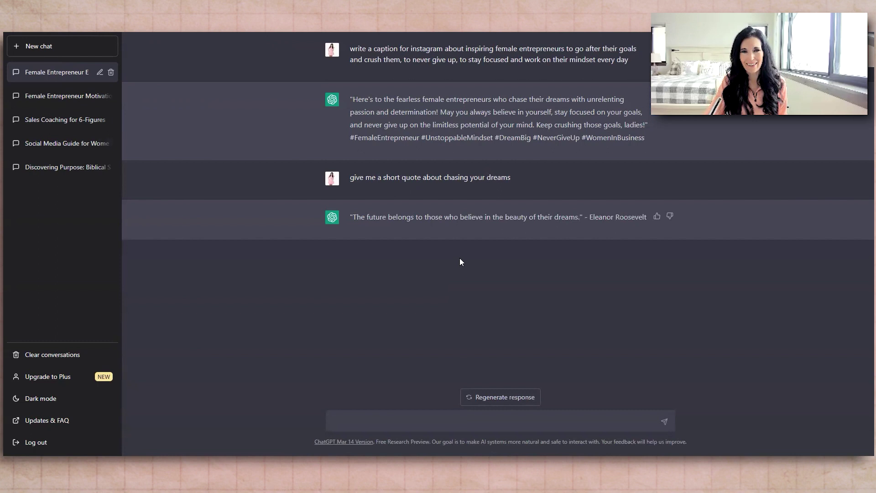
drag(515, 212, 579, 213)
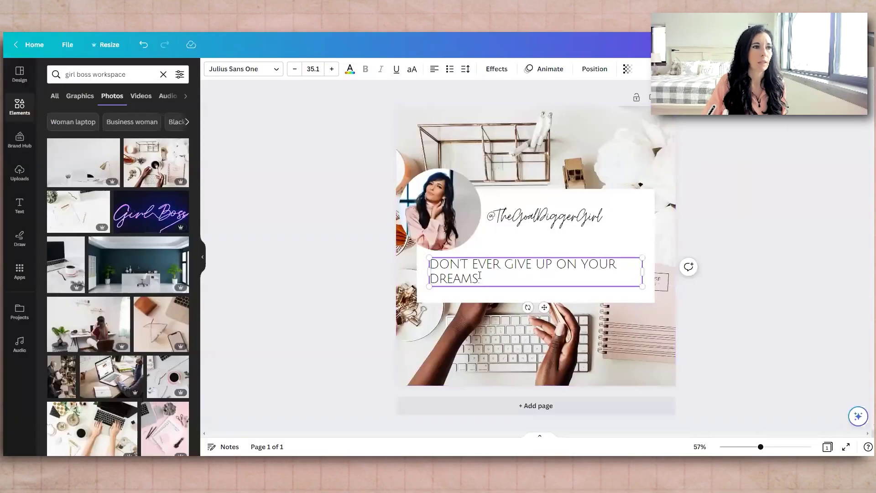
Step: Paste the ChatGPT quote over the old quote text and nudge the quote box slightly up and right
drag(481, 278, 447, 263)
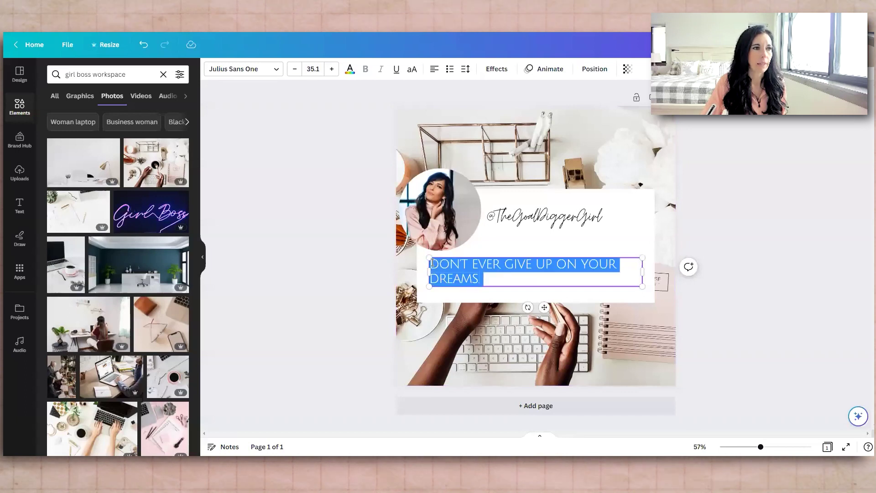
text(The future belongs to those who believe in the beauty of their dreams.)
click(727, 268)
drag(558, 280, 525, 276)
click(717, 256)
click(730, 238)
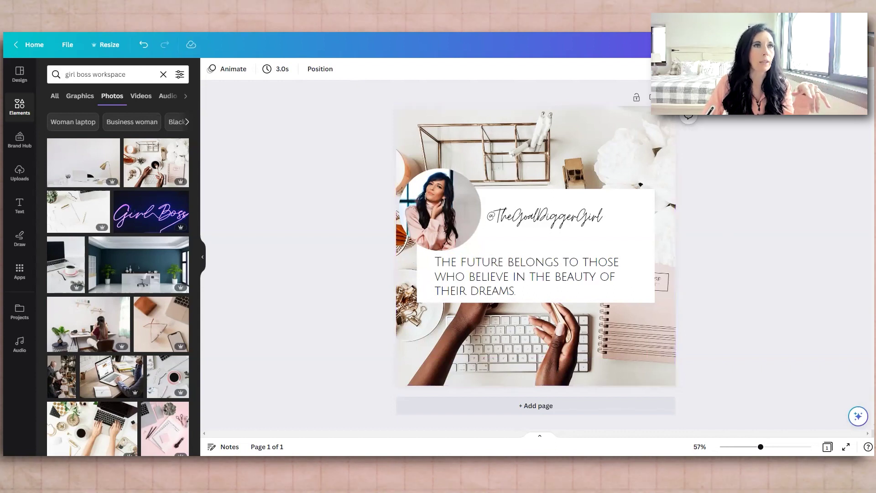
Step: Glance at the Trello board, then take a screen capture of the Canva design area
key(ctrl+shift+Tab)
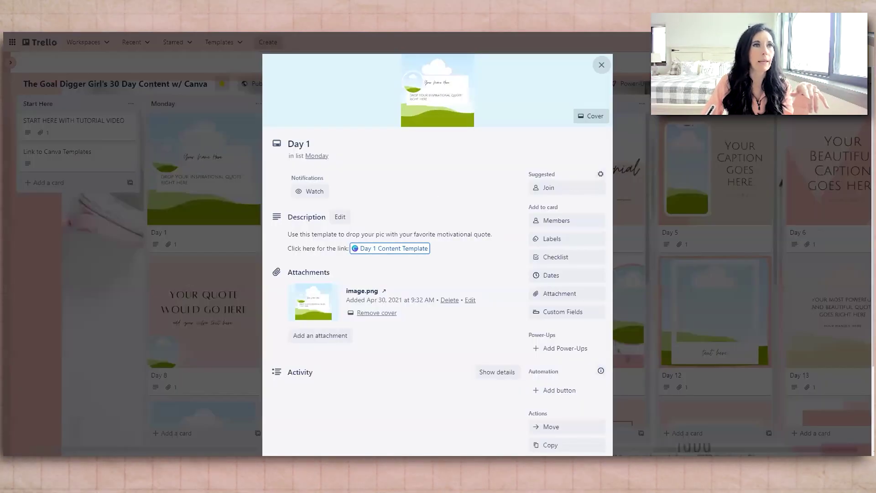
key(ctrl+Tab)
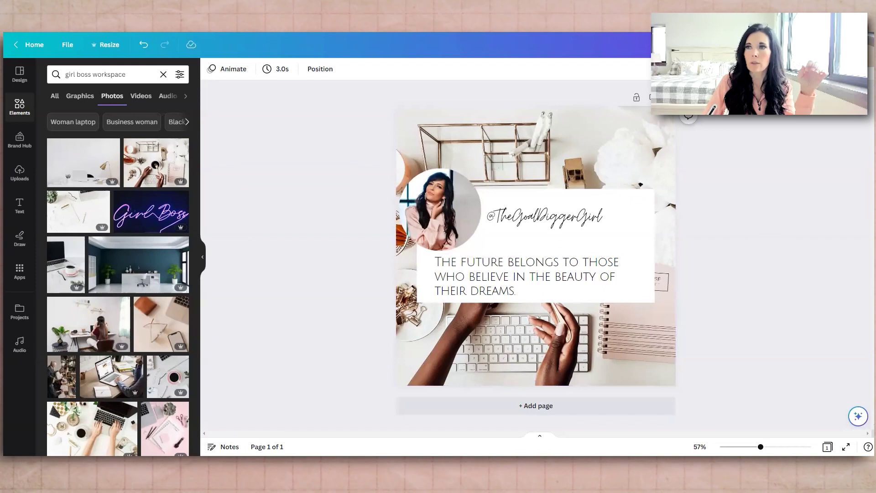
key(super+shift+s)
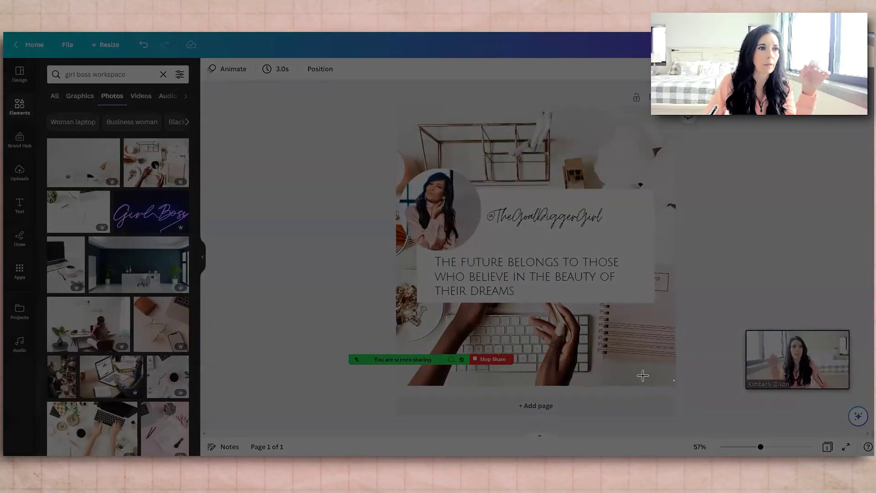
drag(674, 380, 398, 111)
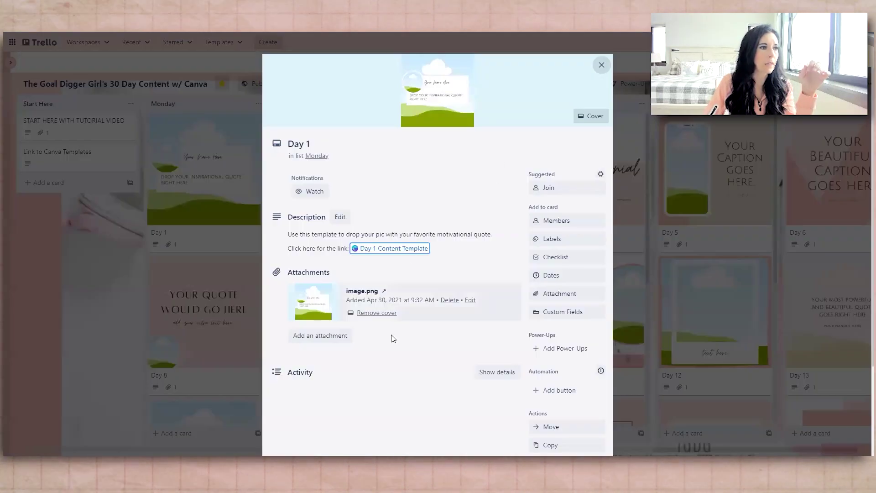
scroll(329, 329, down, 2)
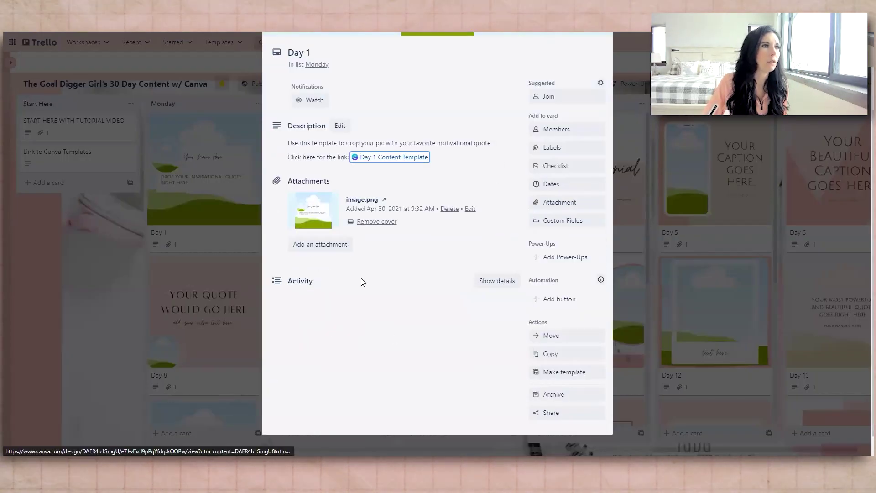
scroll(414, 152, up, 2)
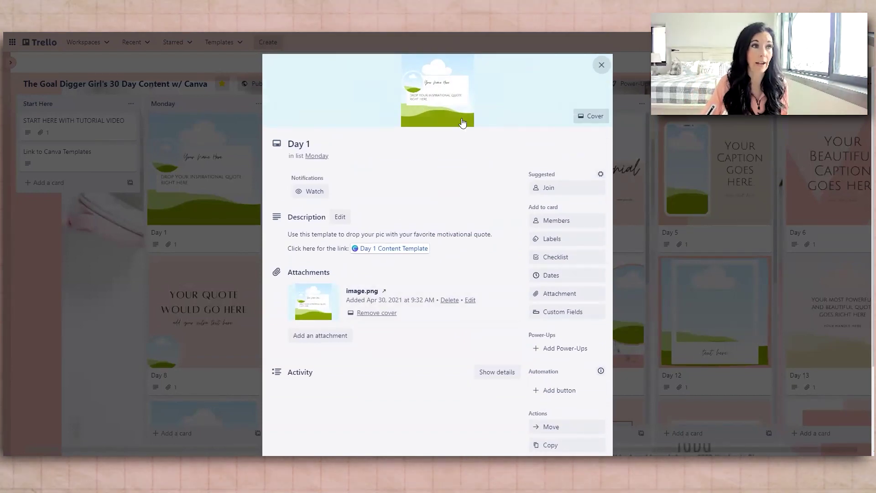
Step: Add a blank line under the Day 1 description's Canva link, save it, and close the card
click(302, 241)
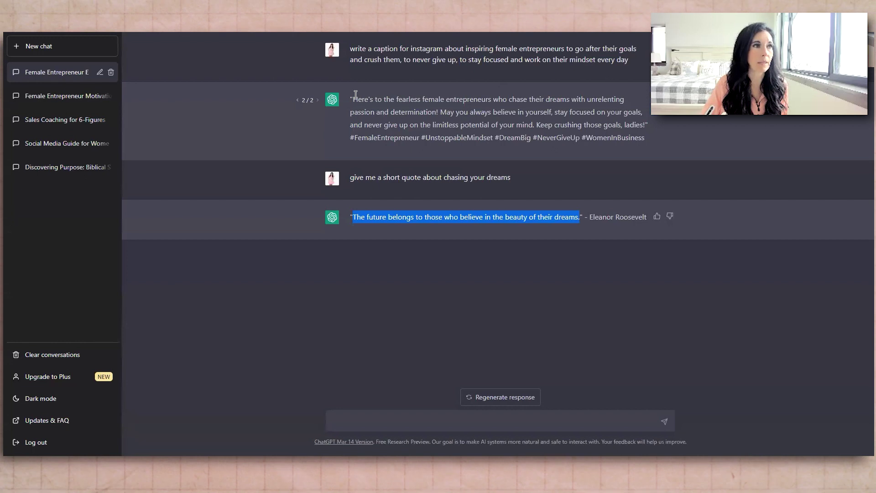
drag(353, 98, 637, 136)
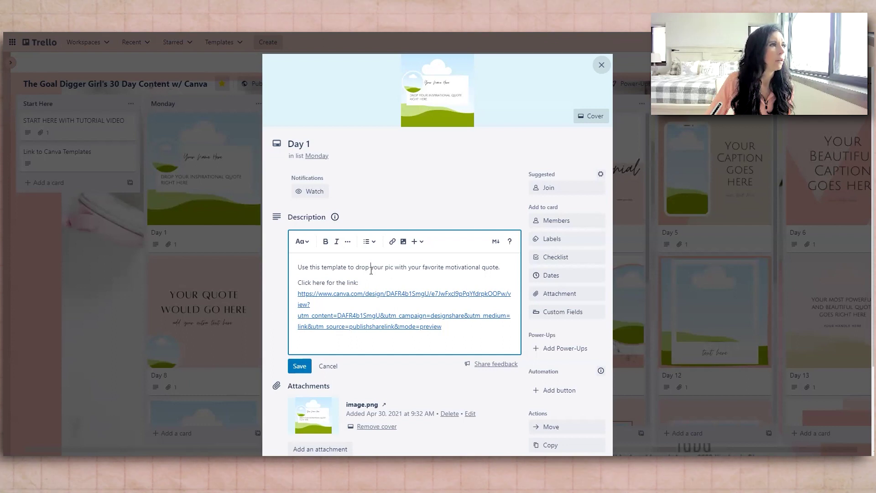
click(469, 332)
key(Return)
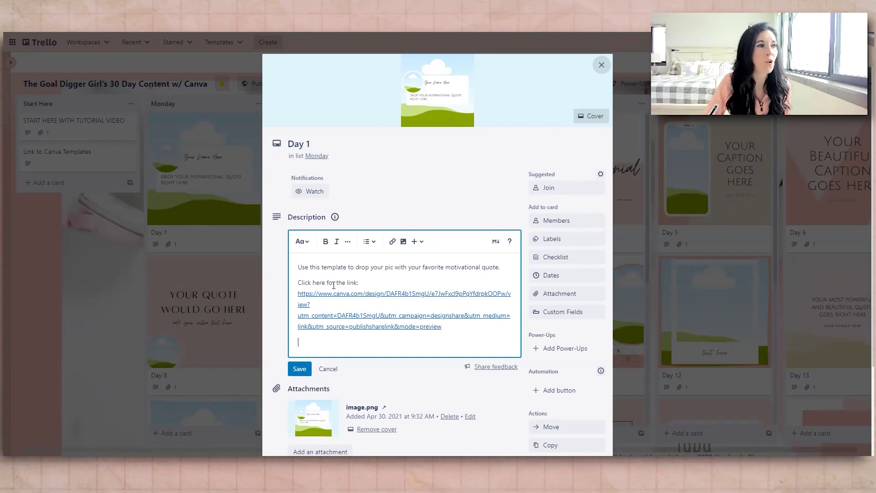
drag(299, 267, 473, 337)
click(167, 308)
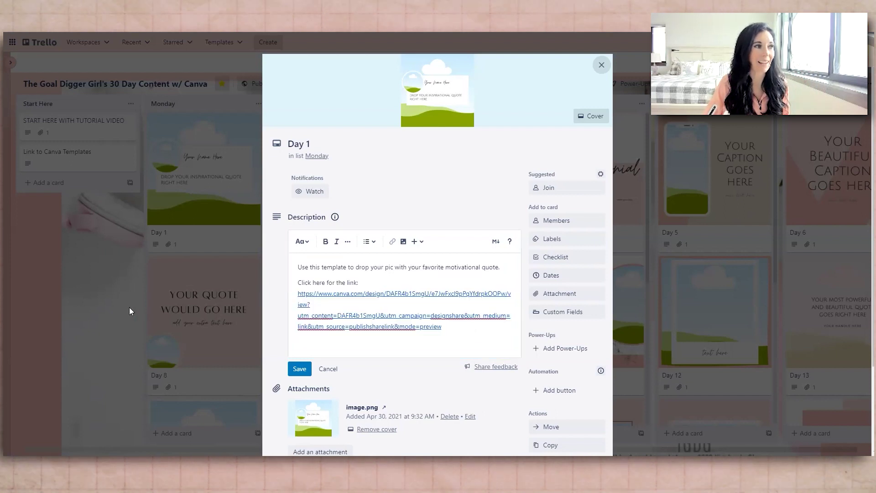
click(167, 309)
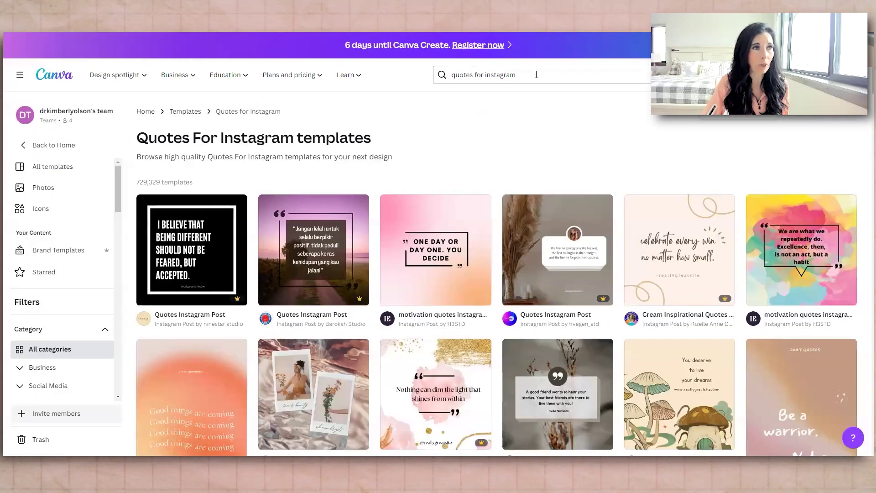
Step: Scroll through the 'quotes for instagram' template search results
click(536, 74)
click(416, 162)
scroll(440, 229, down, 1)
scroll(439, 229, down, 2)
scroll(462, 259, down, 8)
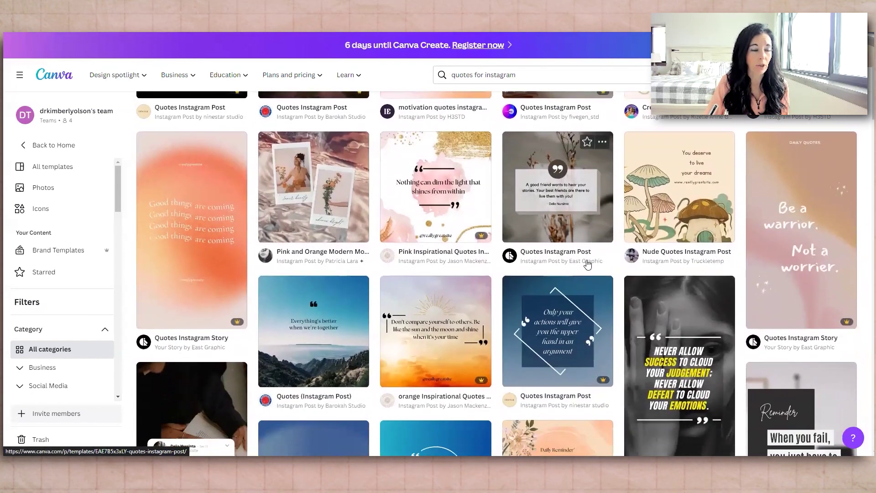
scroll(433, 268, down, 7)
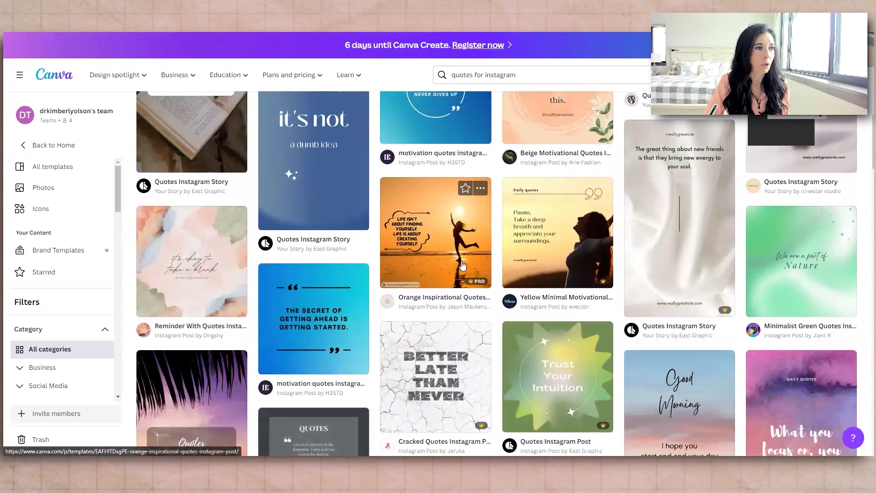
scroll(566, 269, down, 5)
scroll(559, 267, down, 3)
scroll(573, 301, down, 2)
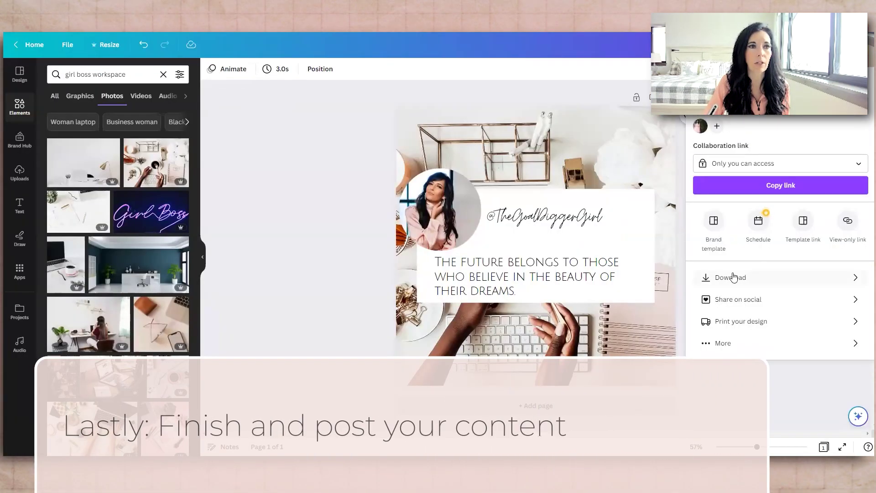
Step: Bring up the download settings for the quote post
click(730, 277)
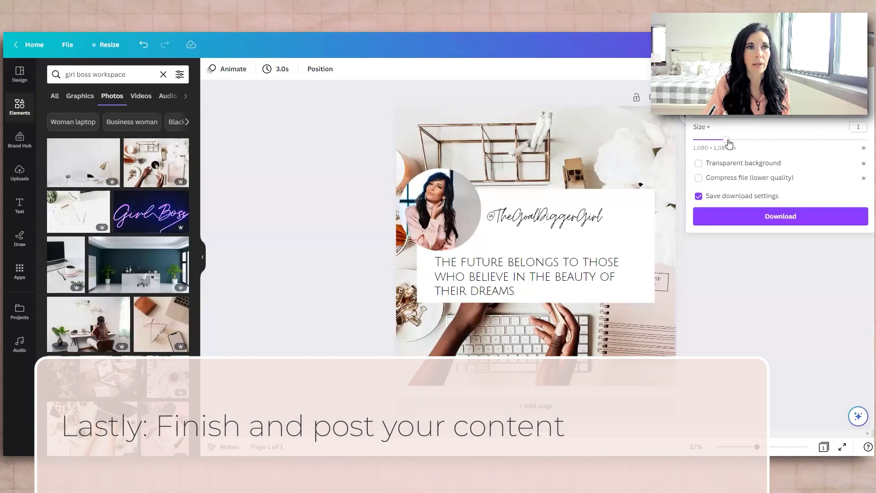